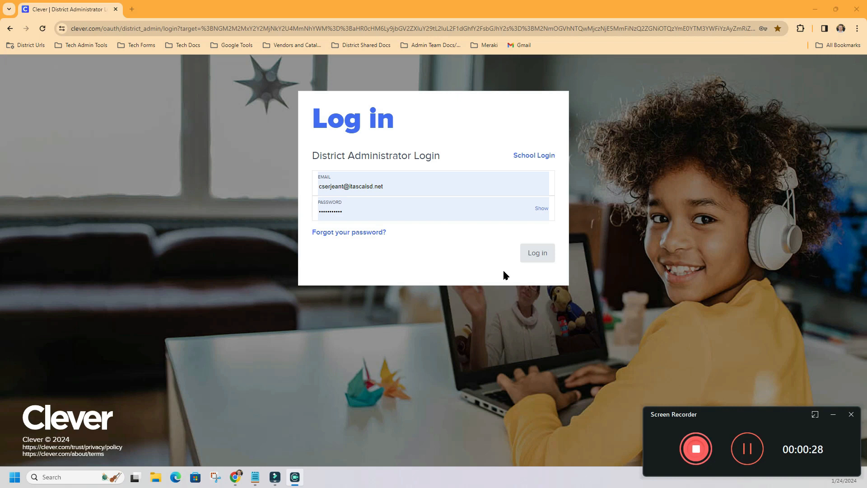
- Log in to Clever as district administrator with the prefilled credentials and launch Amplify from the portal's Resources
left_click(543, 256)
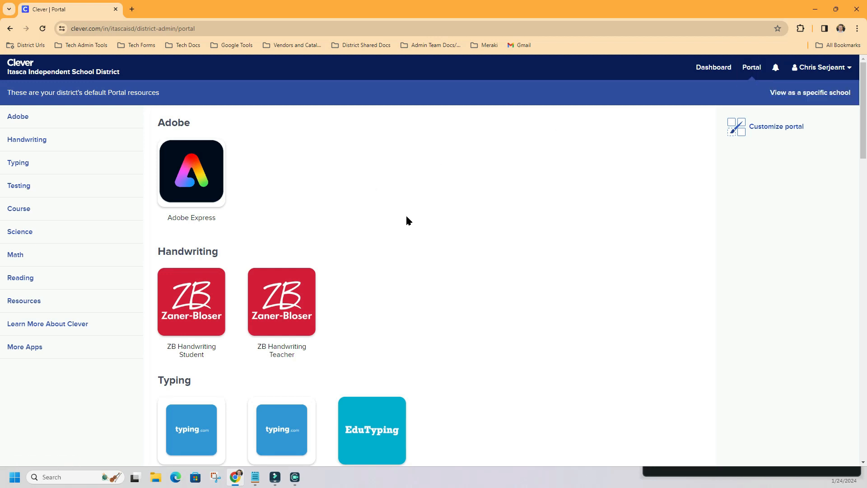
scroll(323, 200, "down", 13)
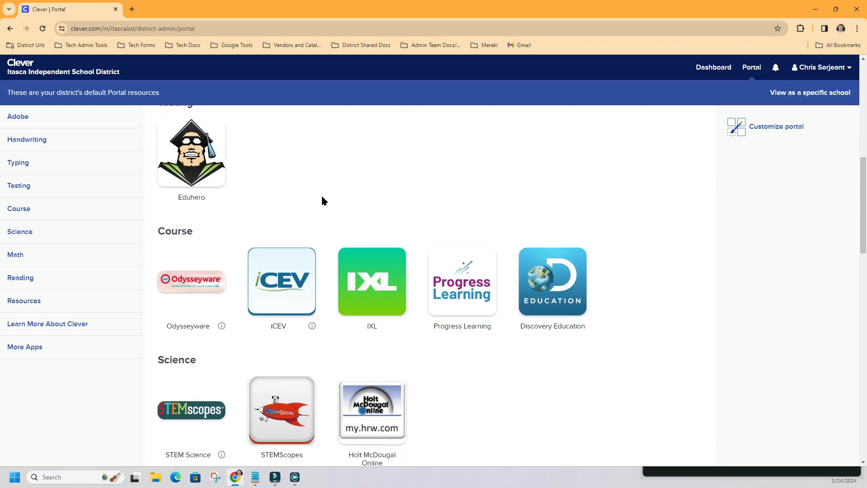
scroll(341, 200, "down", 4)
scroll(306, 245, "down", 3)
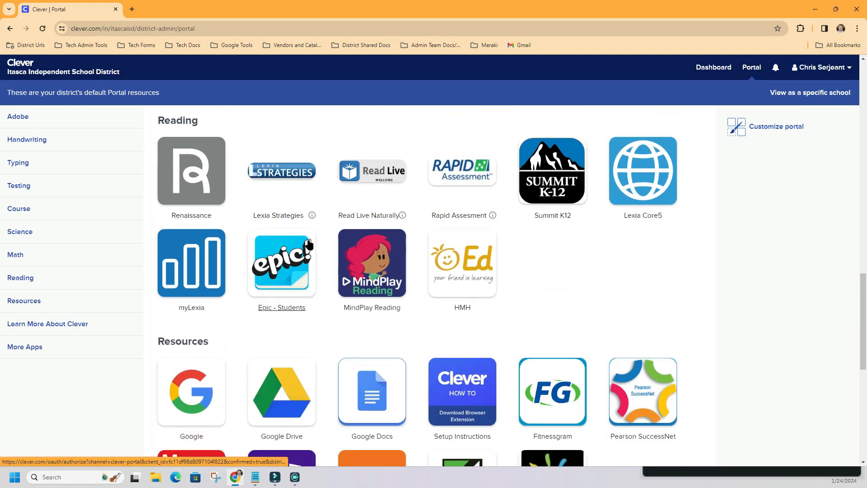
scroll(417, 307, "down", 3)
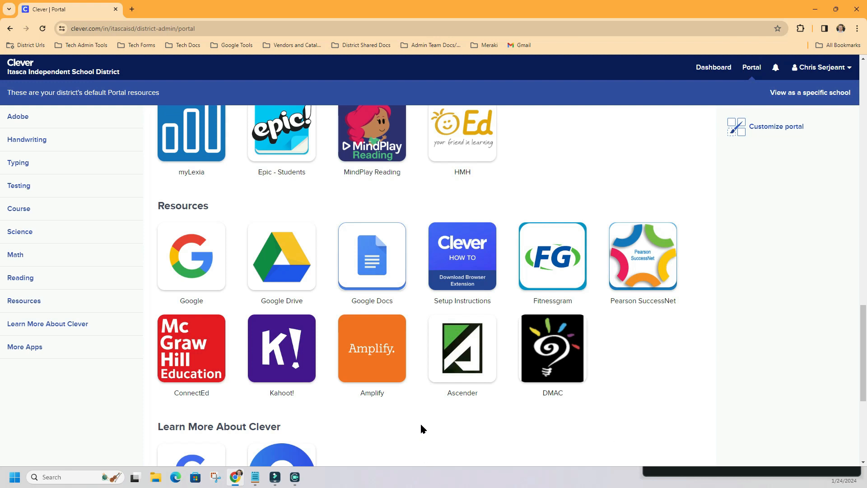
left_click(381, 351)
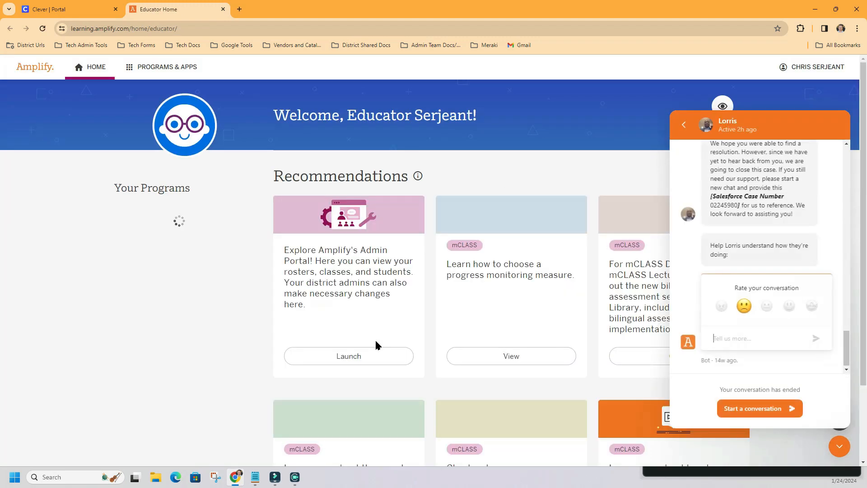
- Dismiss the support chat window and open mCLASS Admin from Amplify's programs and apps
left_click(683, 128)
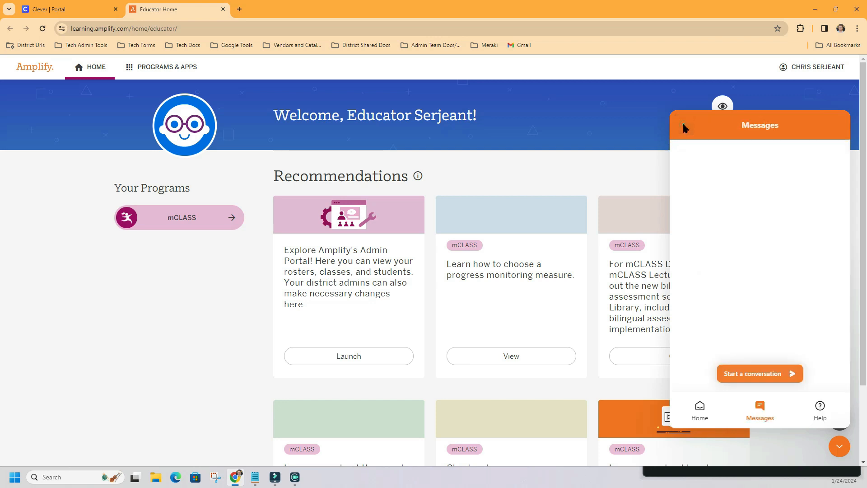
left_click(838, 447)
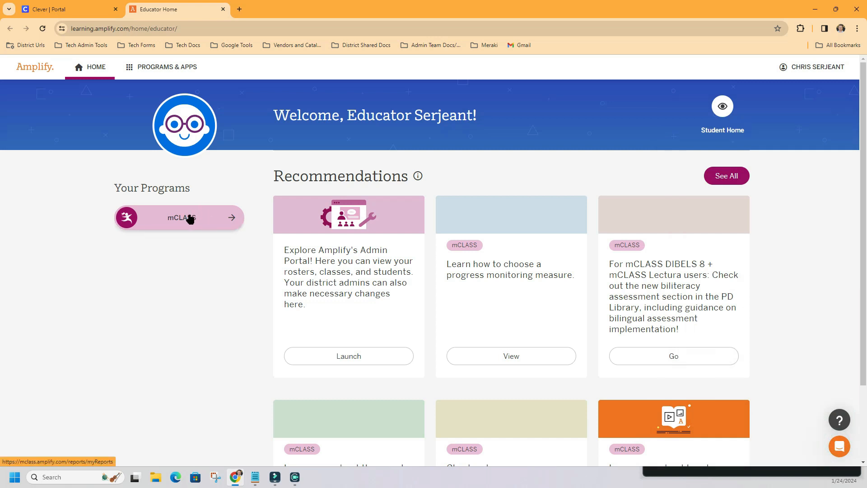
left_click(132, 70)
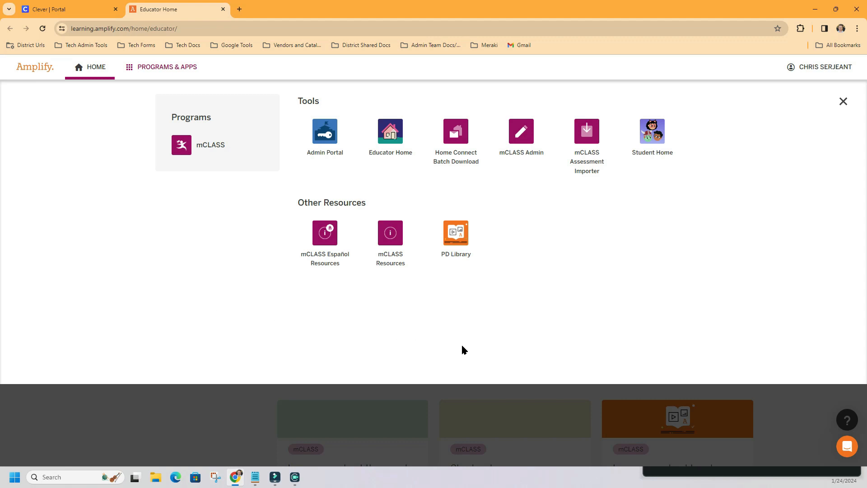
left_click(532, 143)
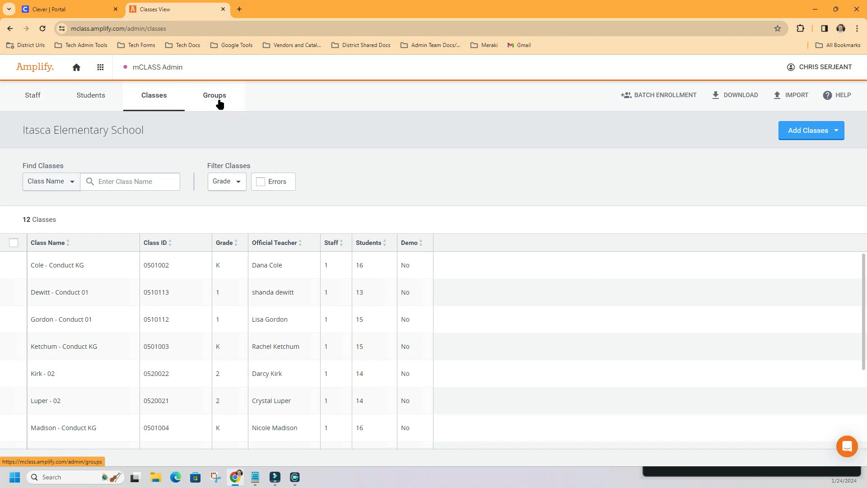
- Show the school's student list and open a blank Add Students entry form
left_click(93, 100)
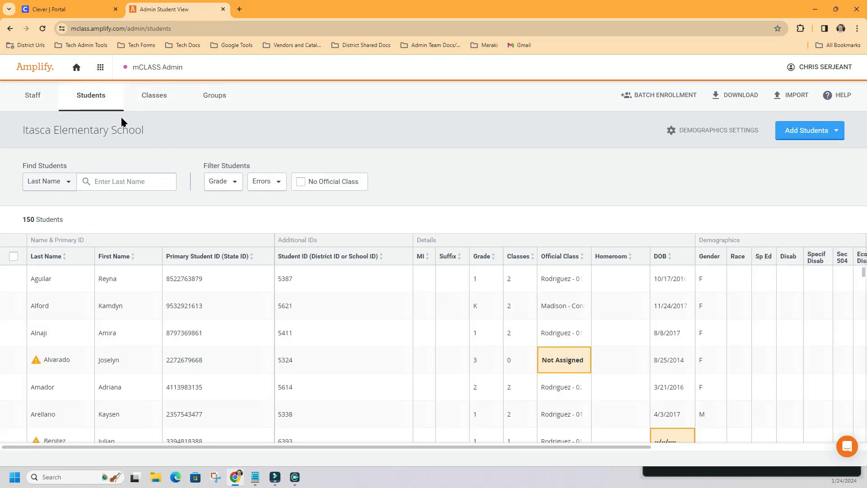
left_click(103, 96)
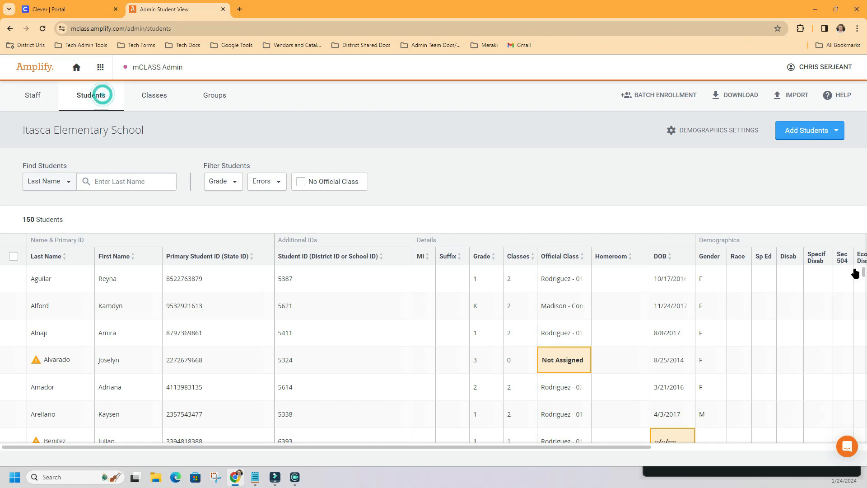
left_click(807, 135)
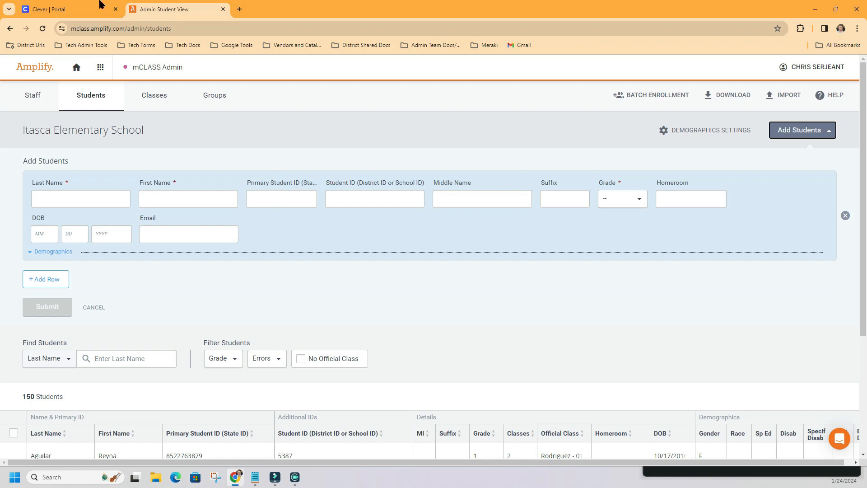
- Switch back to Clever, open the district dashboard and activate its search
left_click(45, 11)
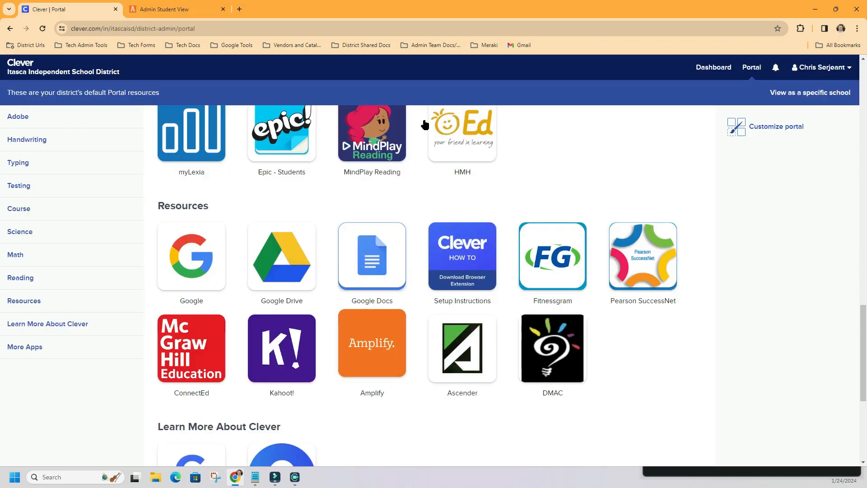
left_click(698, 68)
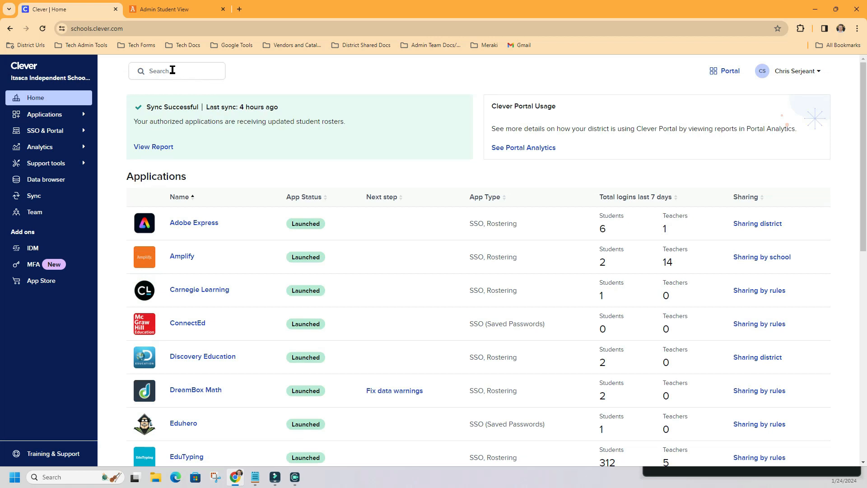
left_click(172, 70)
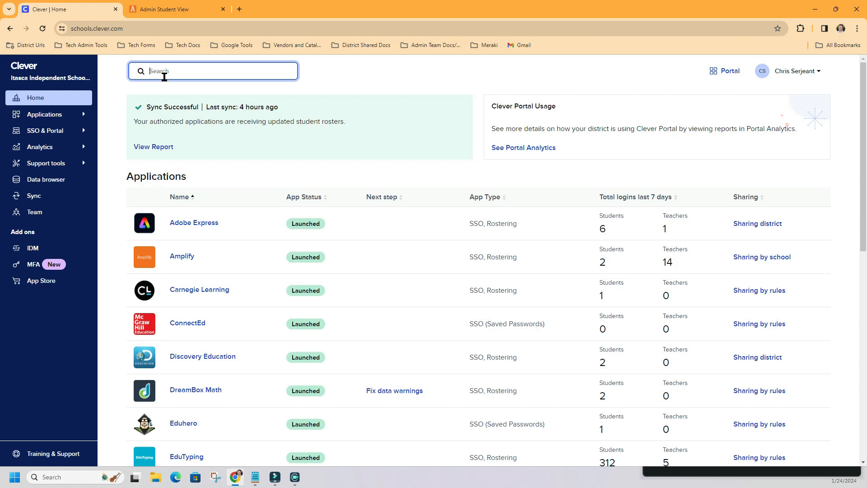
type("bas")
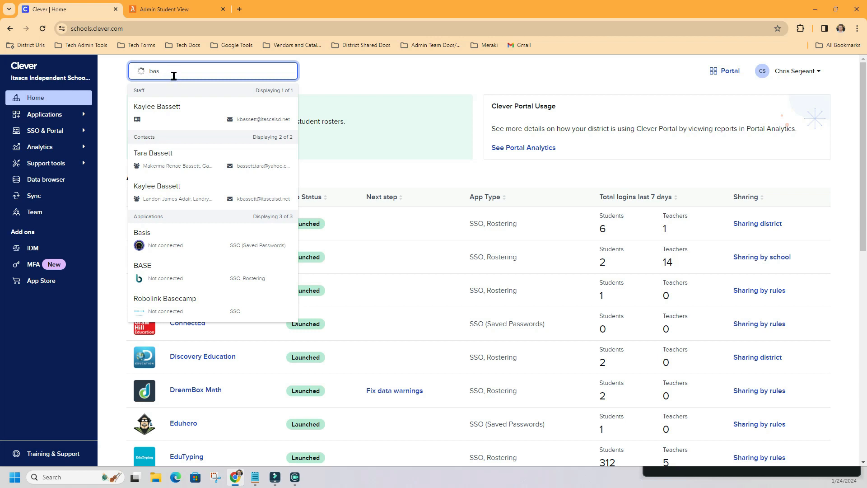
key("BackSpace")
key("BackSpace")
key("BackSpace")
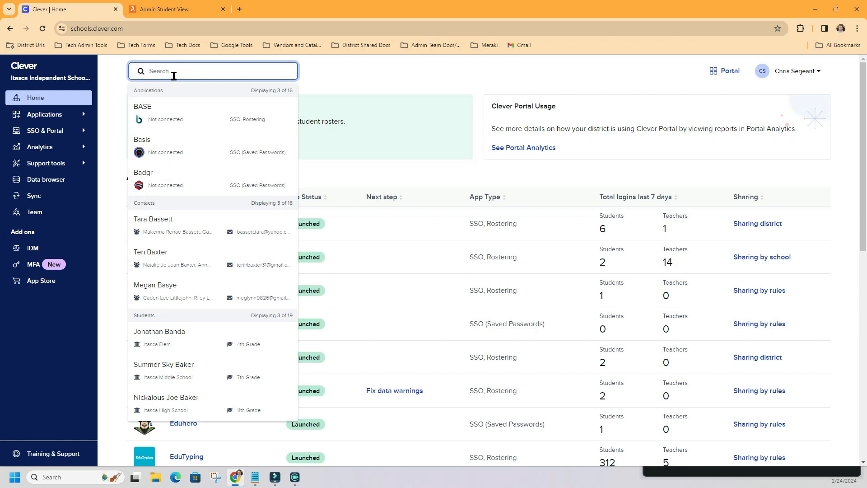
- Search for the second-grade teacher by last name and open that teacher's profile overview
type("kirk")
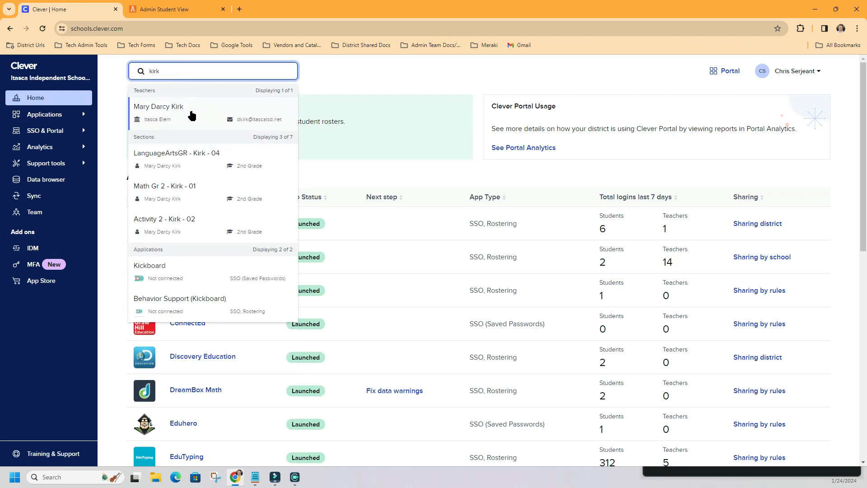
left_click(167, 110)
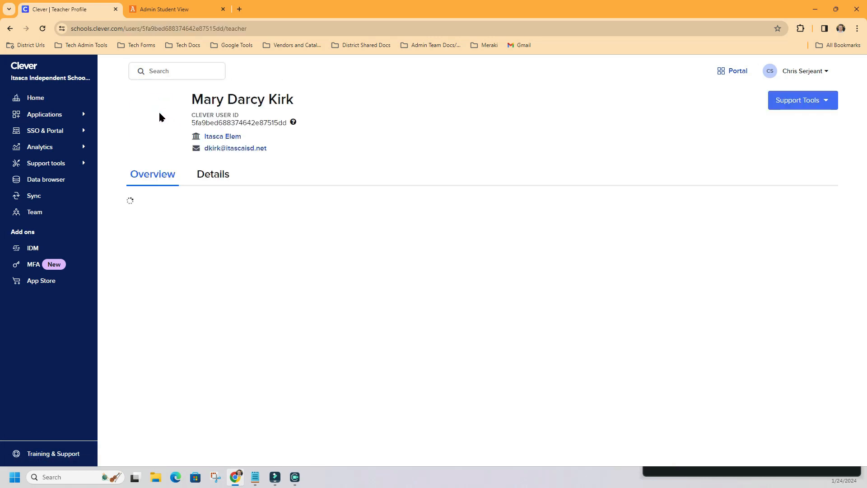
left_click(220, 181)
left_click(154, 173)
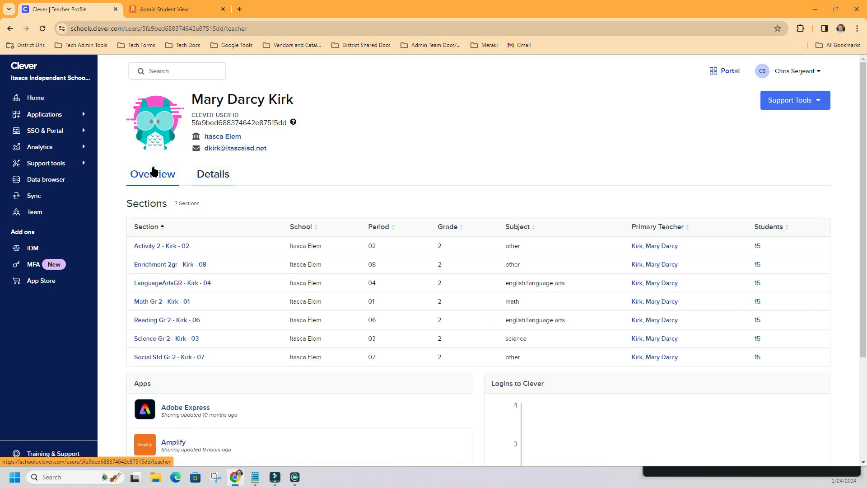
- Open the first student on the teacher's Activity 2 section roster and show that student's details
left_click(167, 246)
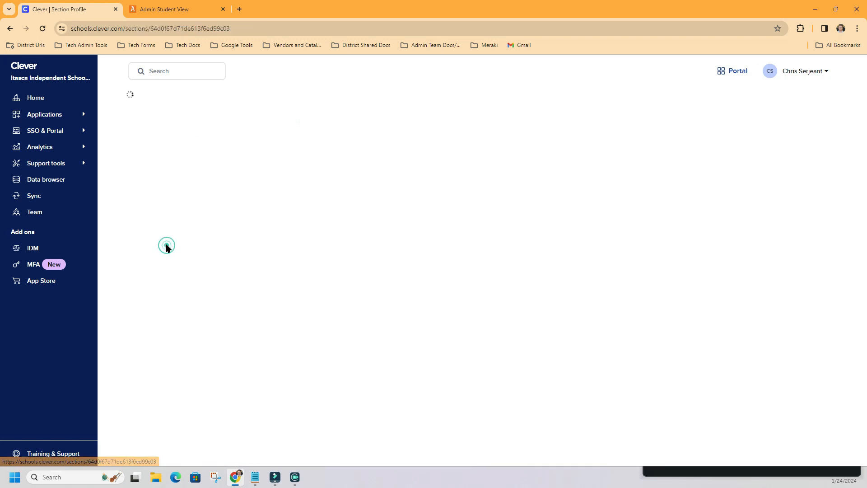
left_click(217, 206)
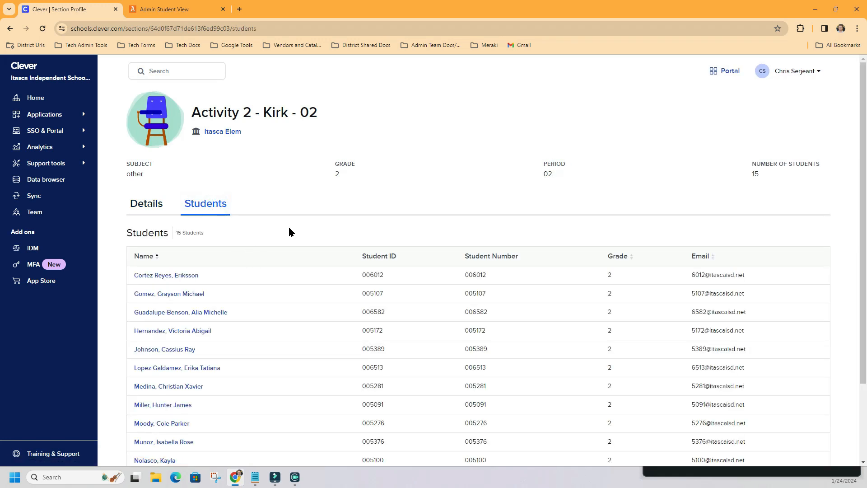
left_click(186, 276)
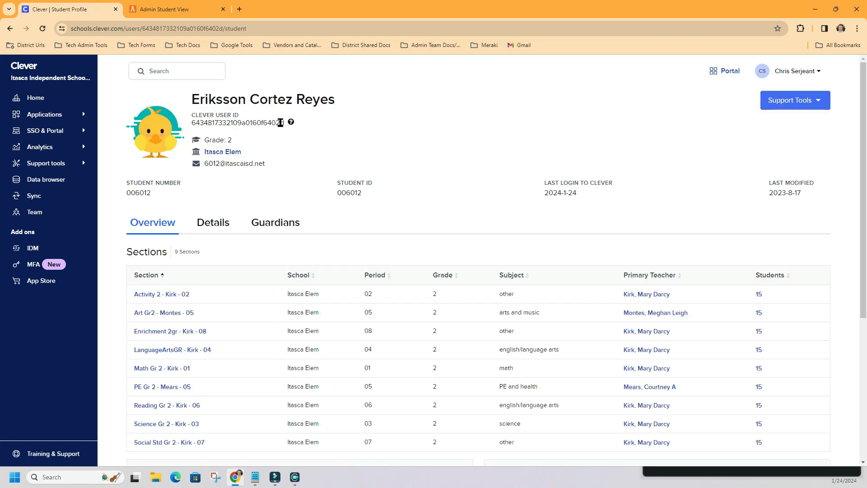
left_click(215, 226)
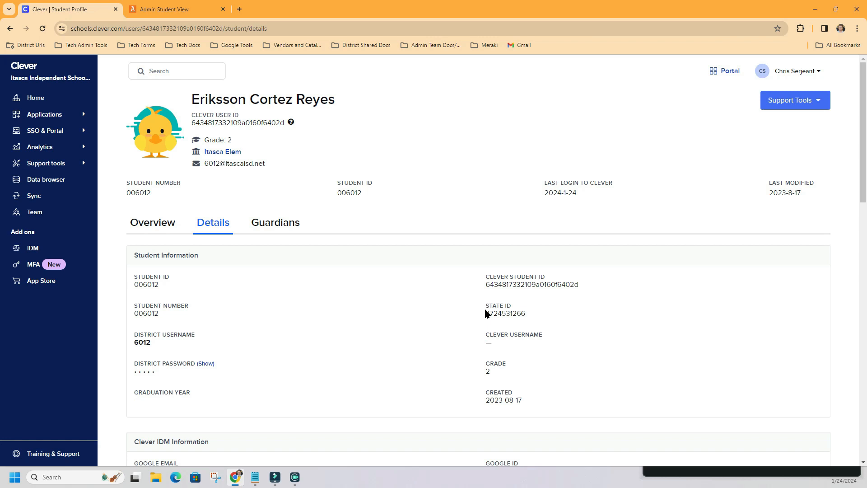
- Copy the student's State ID from Clever and paste it as the Primary Student ID in Amplify's new student form
left_click_drag(527, 314, 488, 314)
right_click(499, 316)
left_click(526, 321)
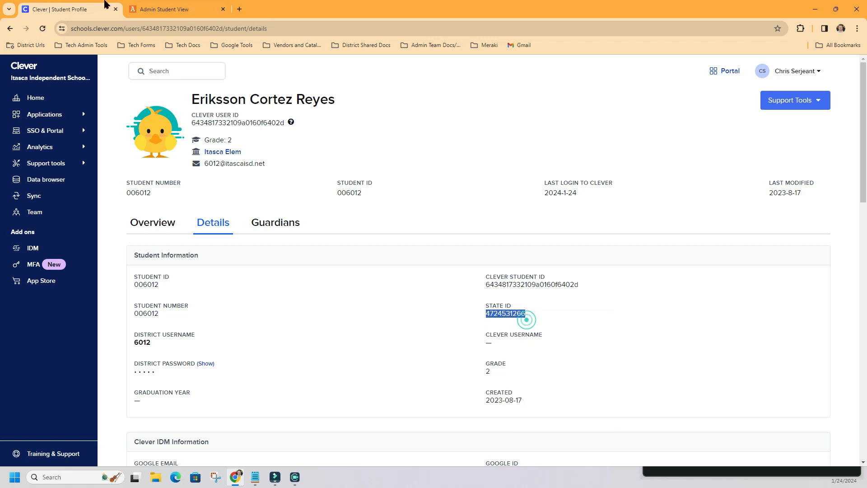
left_click(176, 9)
left_click(292, 203)
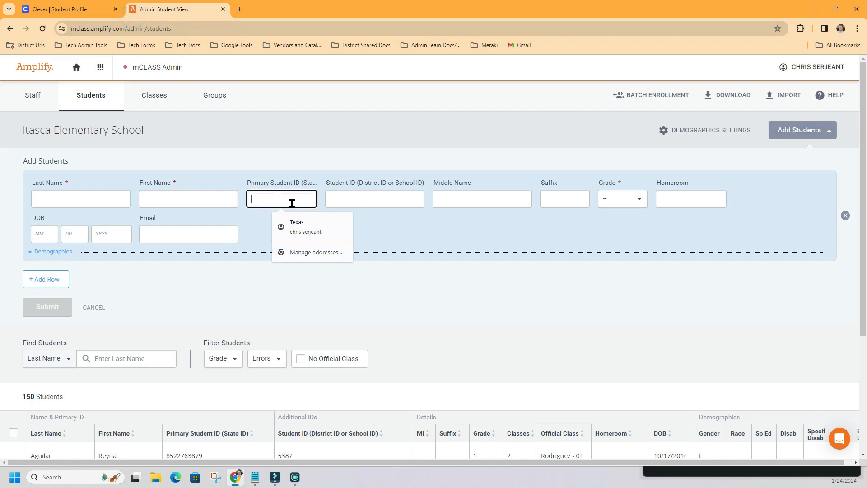
key("ctrl+v")
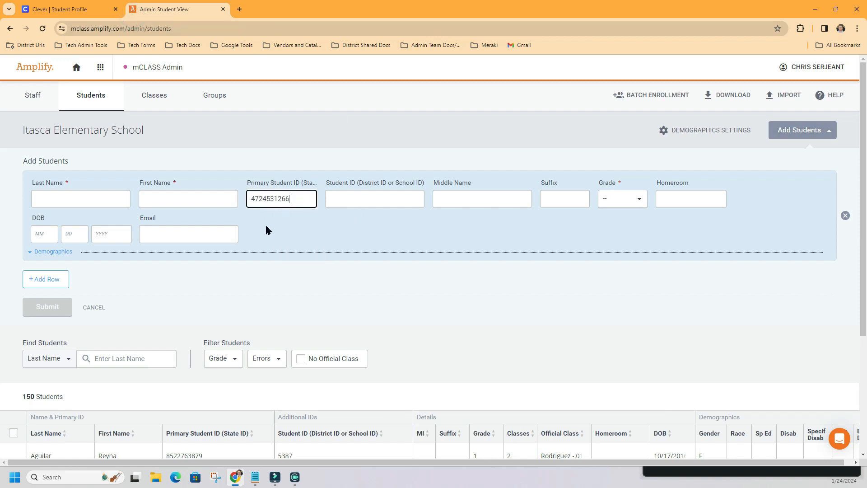
- Copy the final word of the student's name from Clever into the Last Name field of Amplify's new student form
left_click(55, 197)
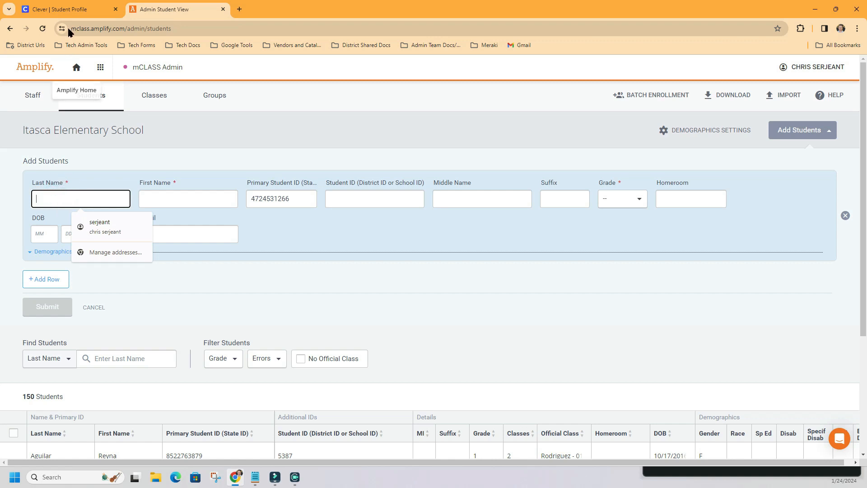
left_click(65, 9)
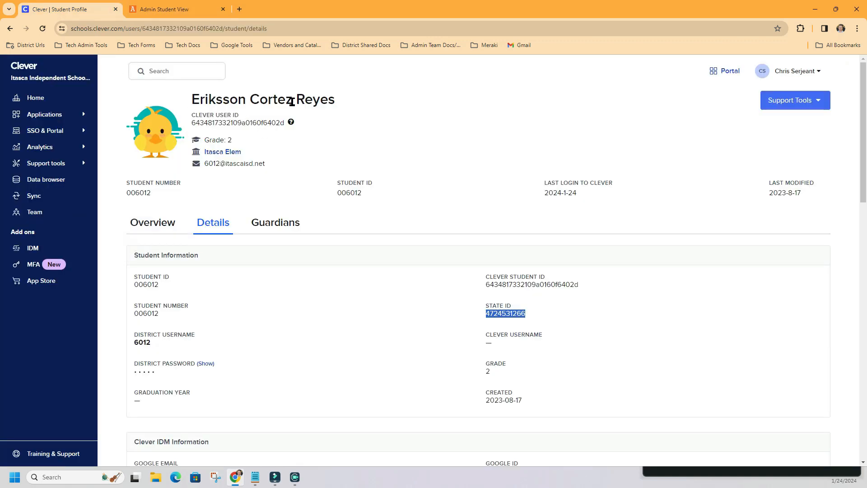
left_click_drag(296, 99, 337, 99)
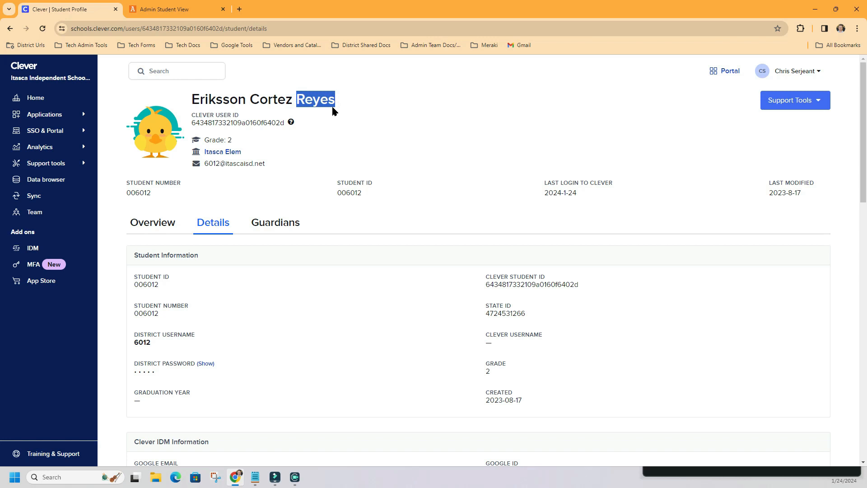
left_click(138, 10)
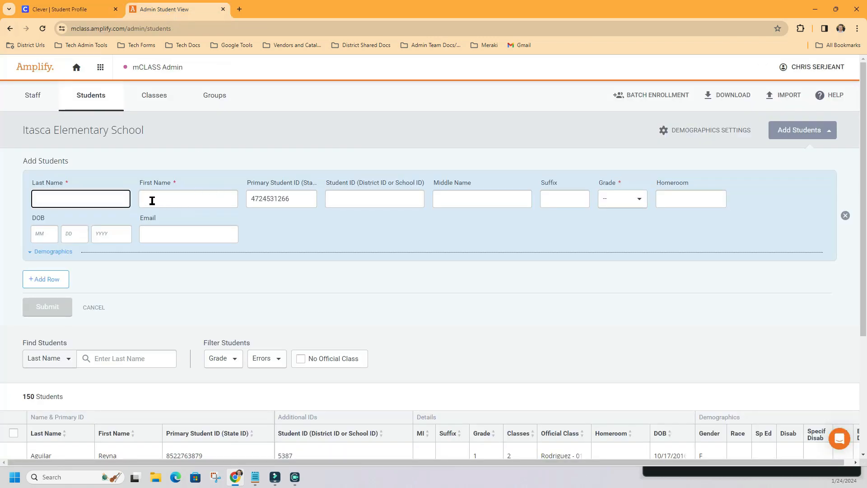
key("ctrl+v")
- Copy the student's first name from the Clever profile into the First Name field of Amplify's new student form
left_click(158, 200)
left_click(100, 7)
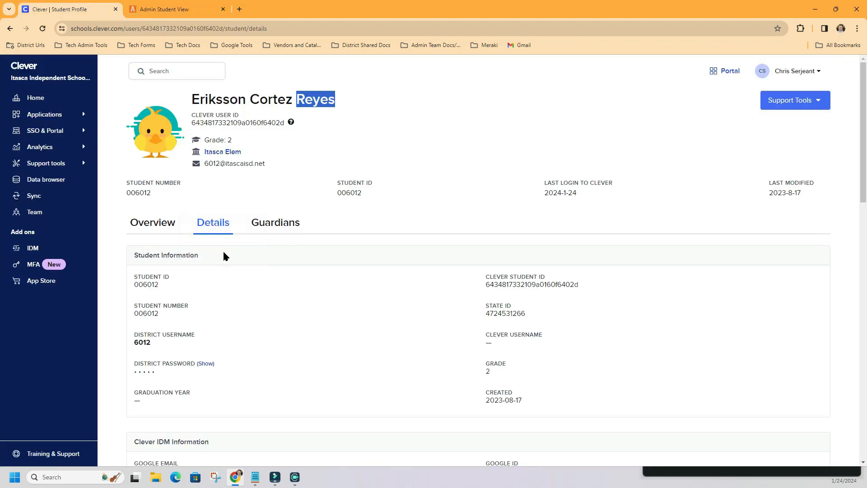
left_click_drag(190, 99, 247, 101)
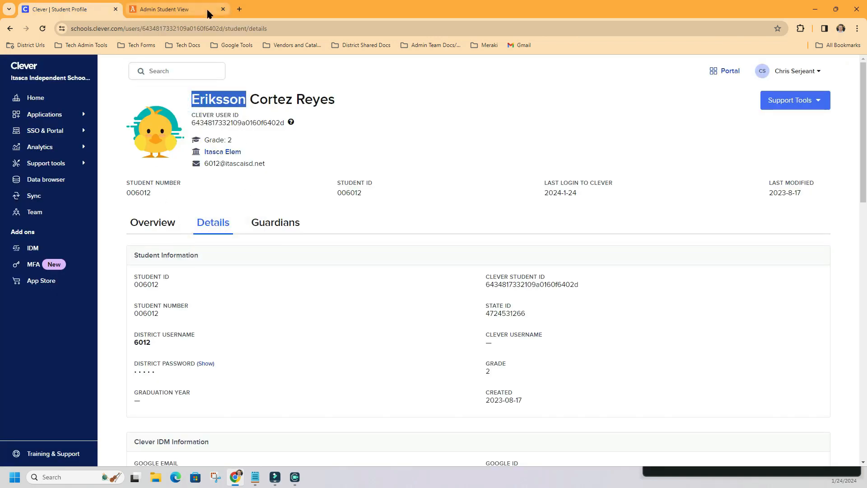
left_click(178, 9)
key("ctrl+v")
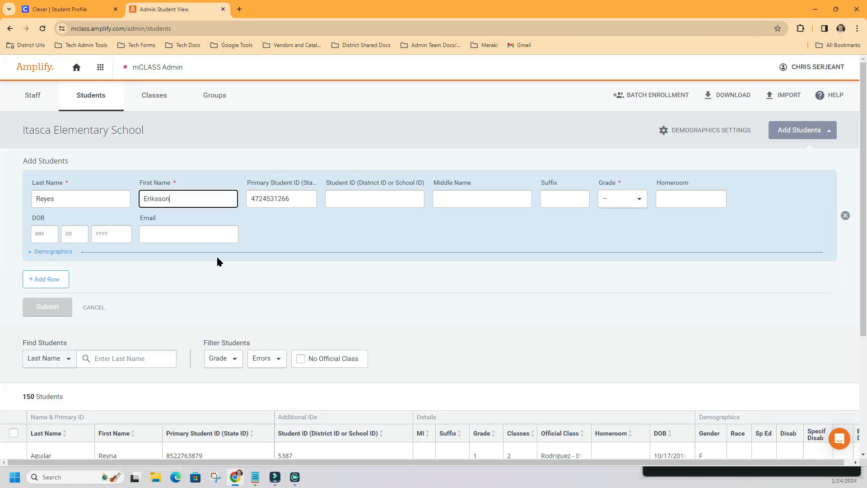
- Look up the student's ID in Clever and enter it without leading zeros as the Student ID in Amplify's new student form
left_click(349, 206)
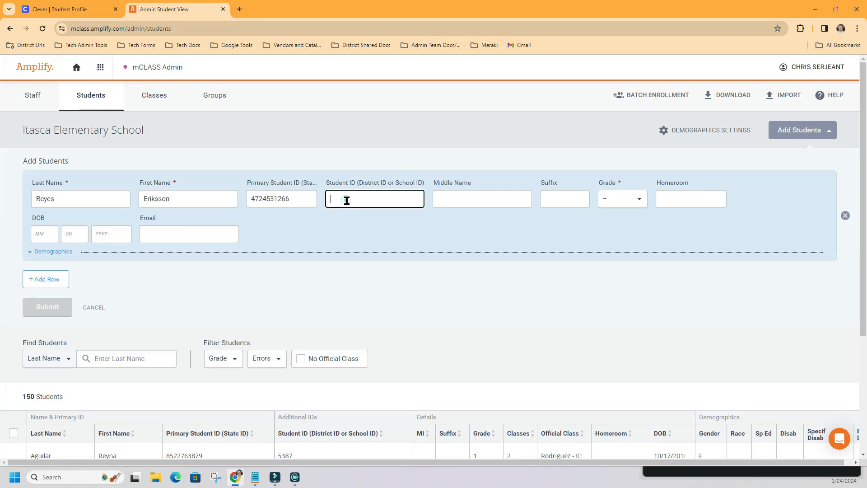
left_click(90, 8)
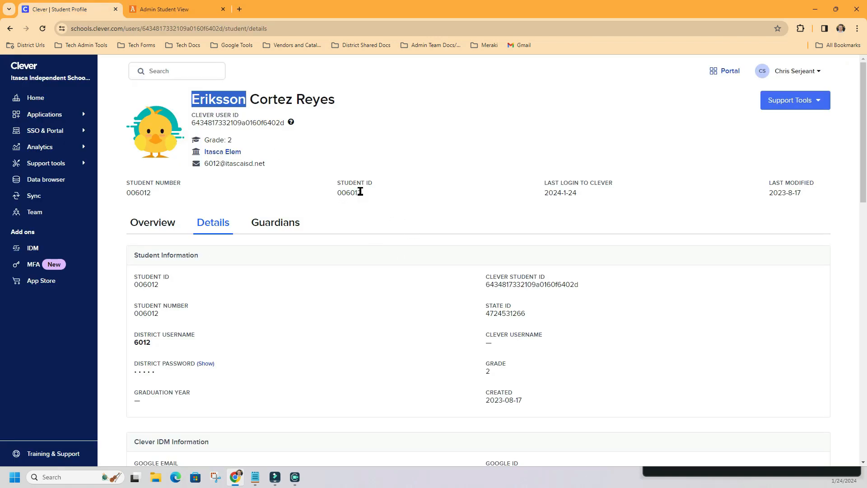
left_click(201, 11)
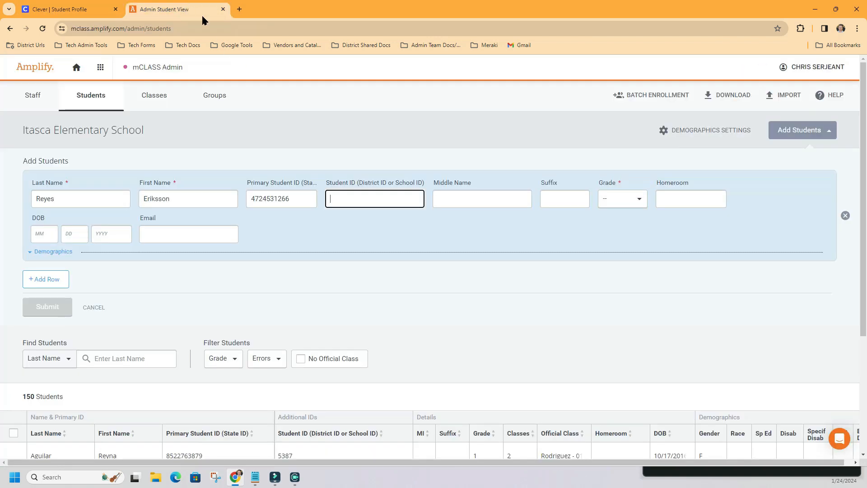
left_click(363, 201)
type("6012")
- Set the new student's grade to 2 and leave the Email field empty
left_click(637, 199)
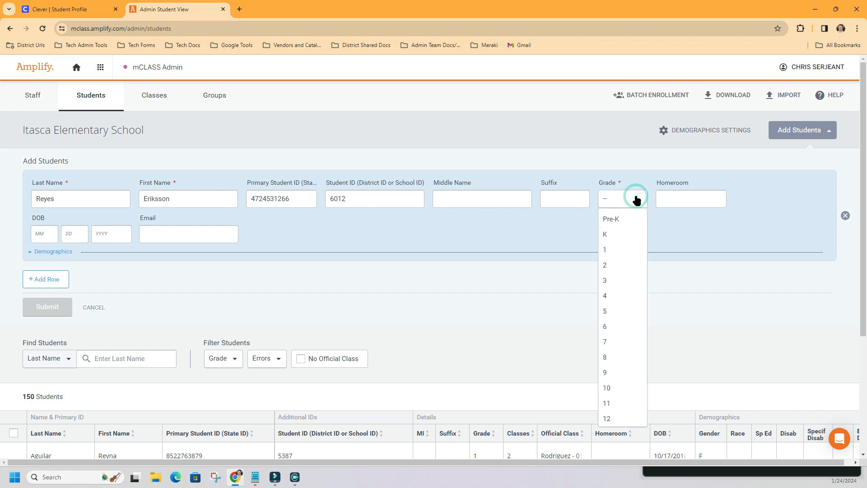
left_click(613, 263)
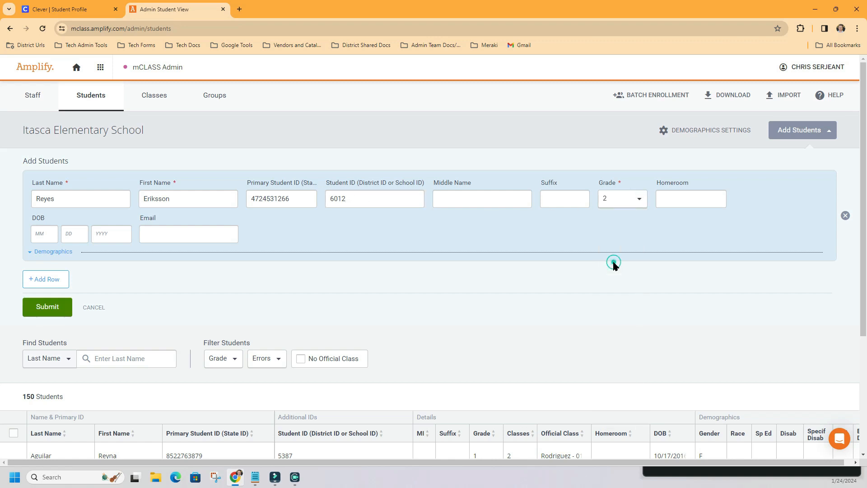
left_click(167, 234)
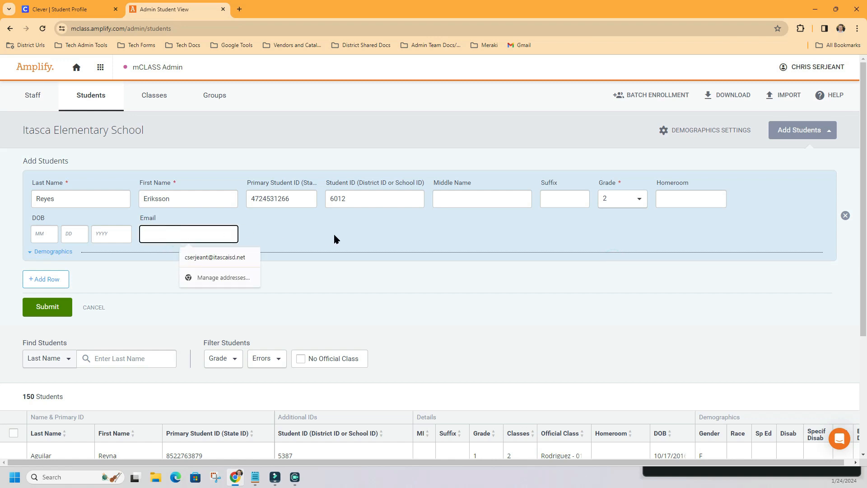
left_click(305, 229)
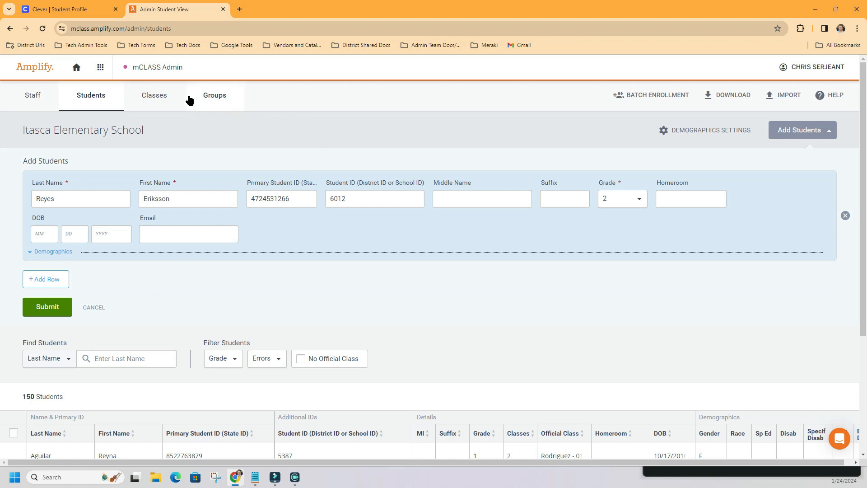
- Open the grade 2 class with Class ID 0520022 from the school's class list and review its assigned staff and students
left_click(157, 95)
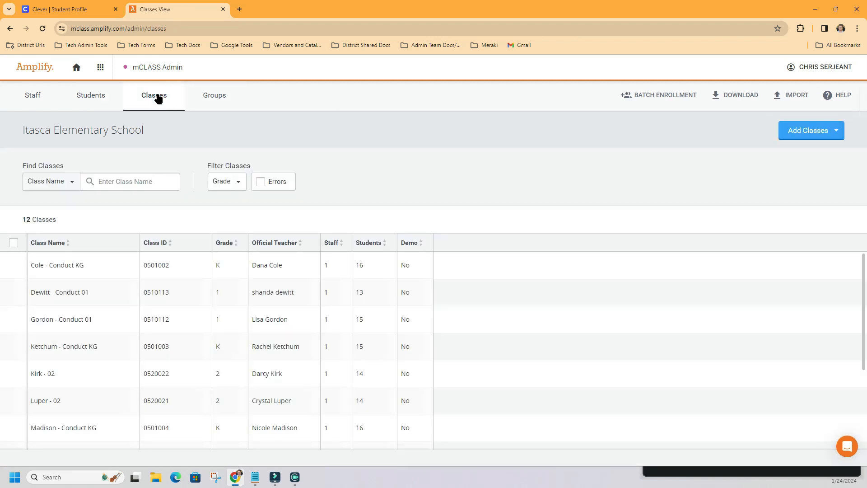
scroll(149, 258, "down", 3)
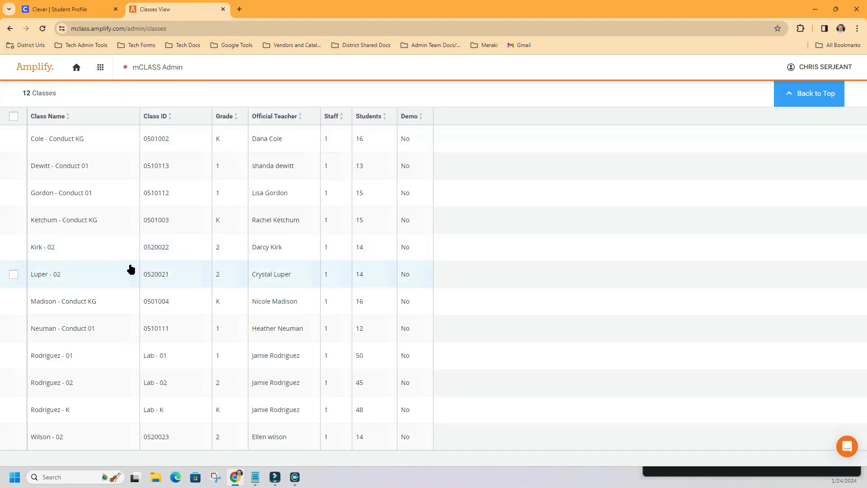
left_click(54, 248)
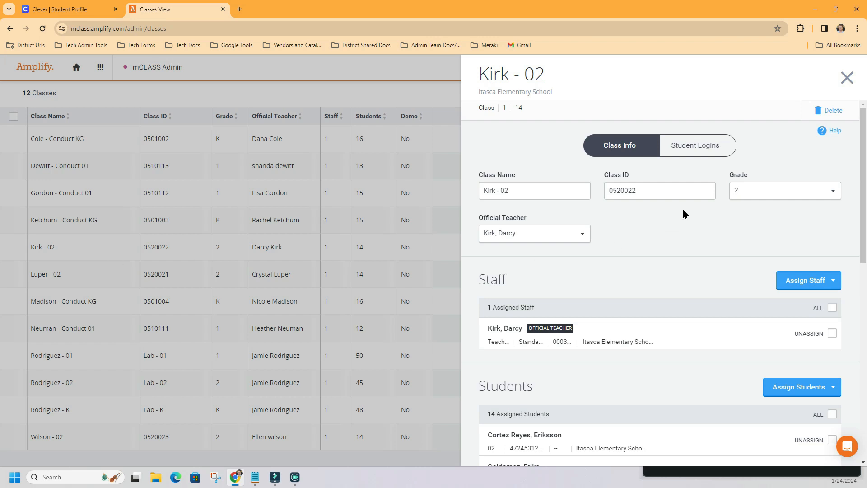
scroll(719, 231, "down", 4)
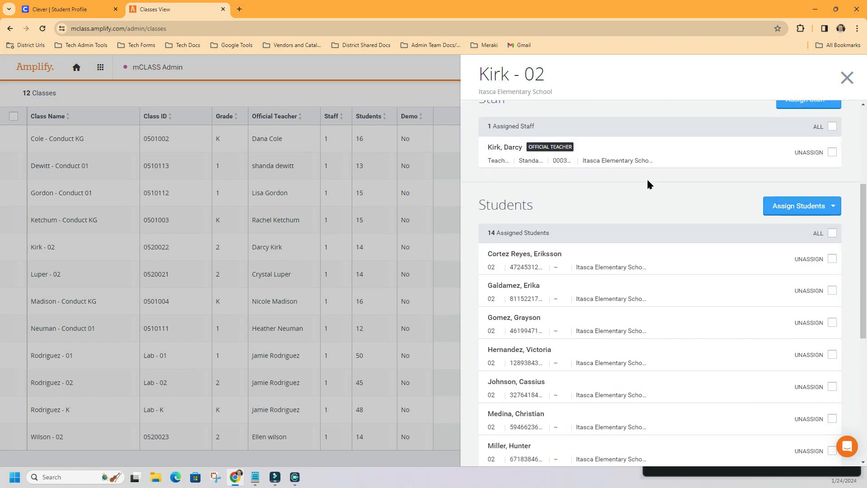
scroll(648, 181, "down", 1)
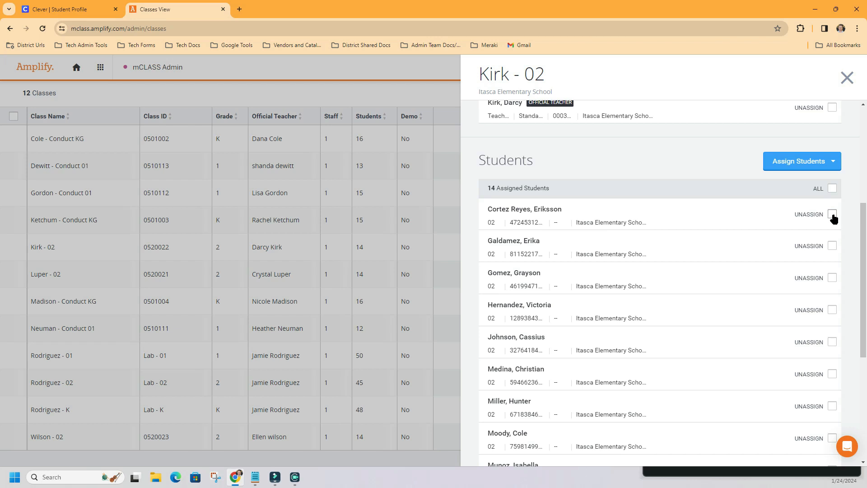
scroll(615, 169, "up", 1)
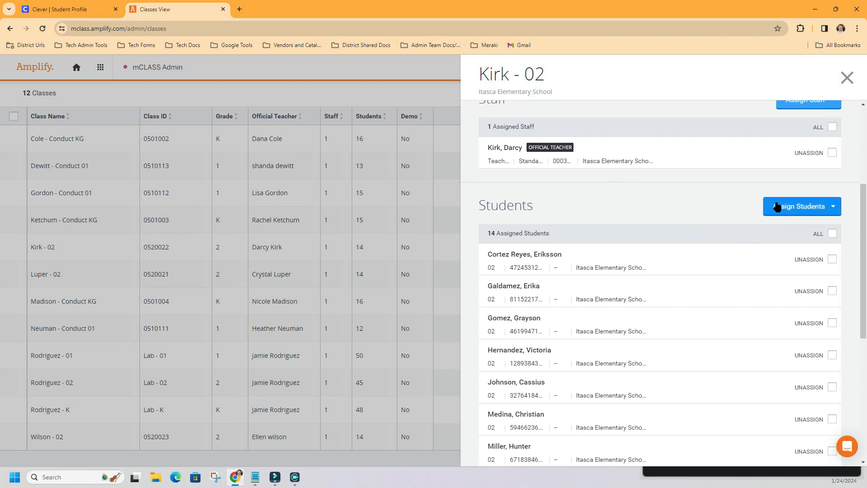
- Select the first available student for assignment to class 0520022 and discard the unsaved change
left_click(807, 206)
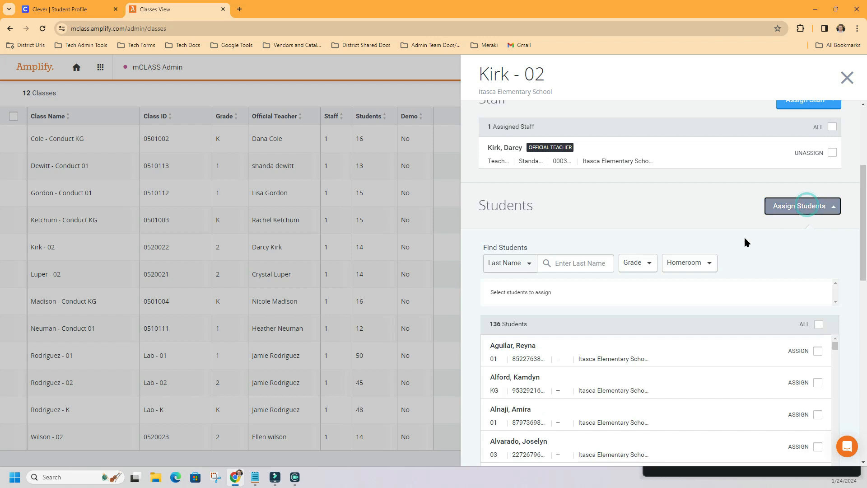
left_click(588, 264)
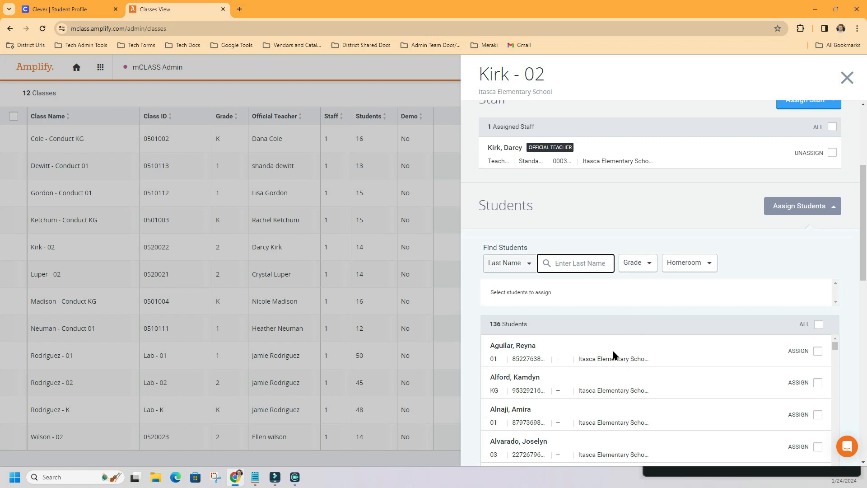
scroll(619, 350, "down", 2)
scroll(620, 351, "up", 2)
left_click(817, 352)
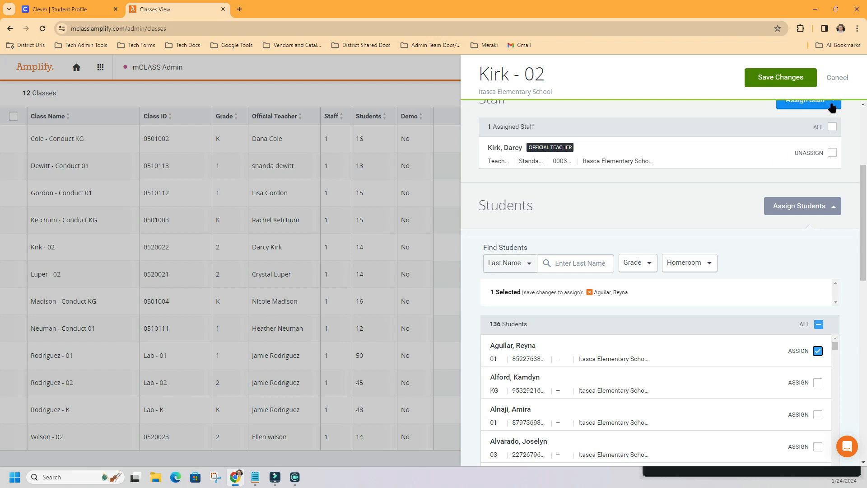
left_click(839, 78)
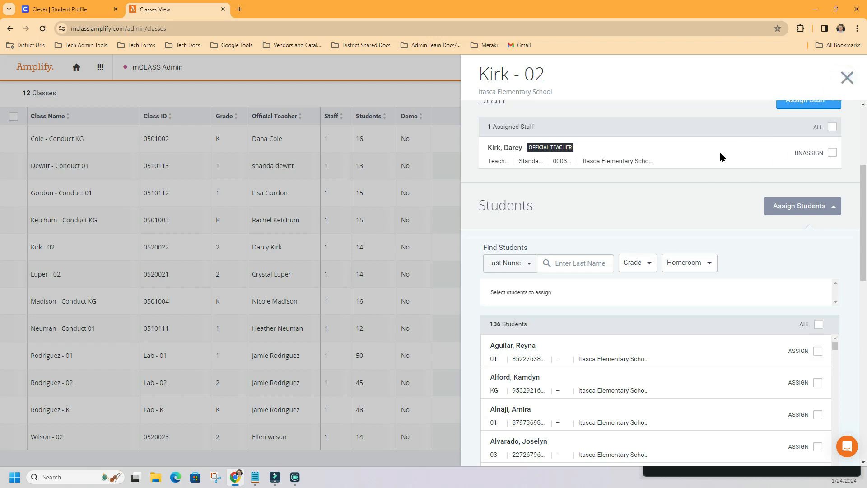